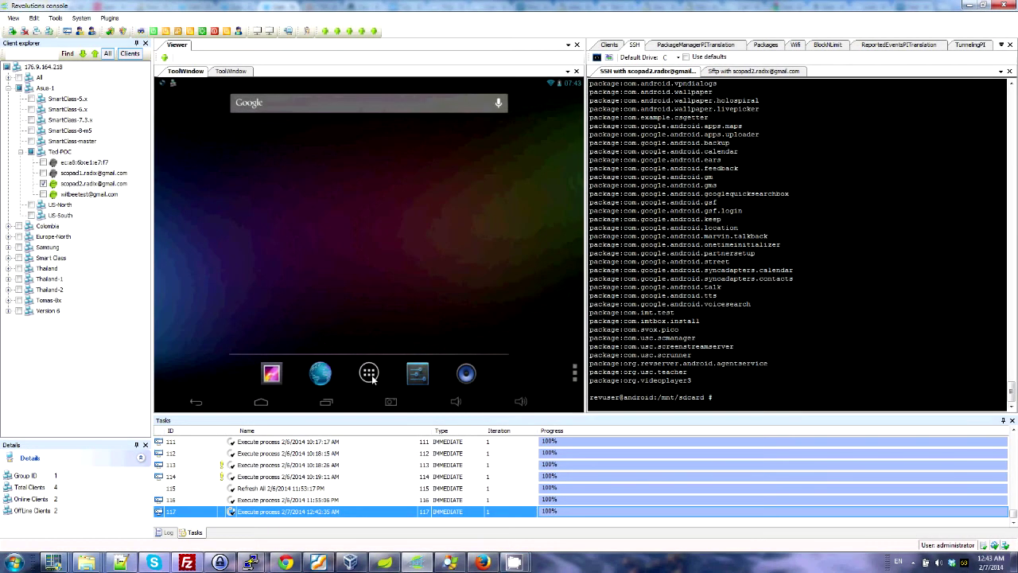
Step: Look through the first tablet's app drawer, then send it back to the home screen
click(369, 374)
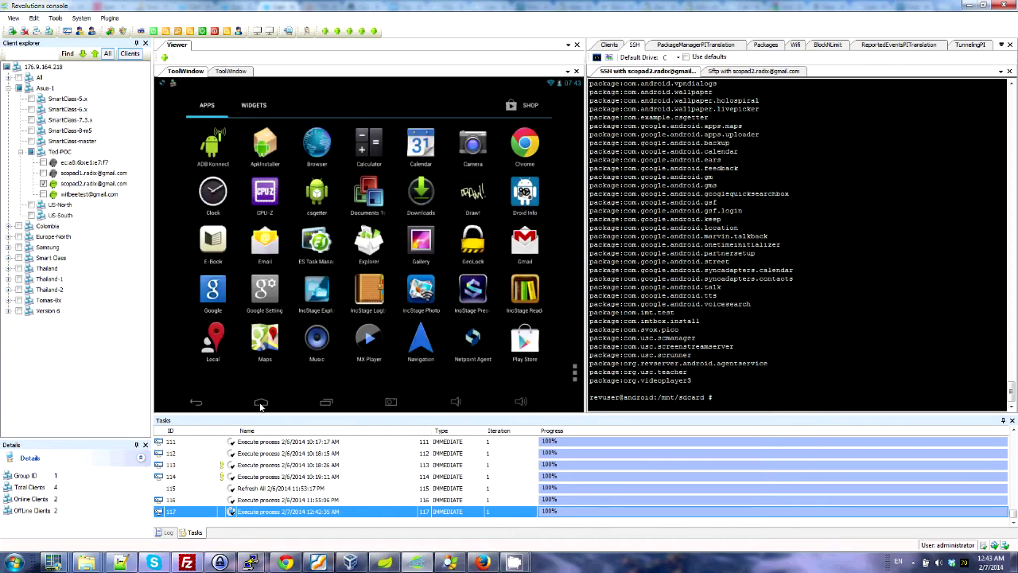
click(261, 404)
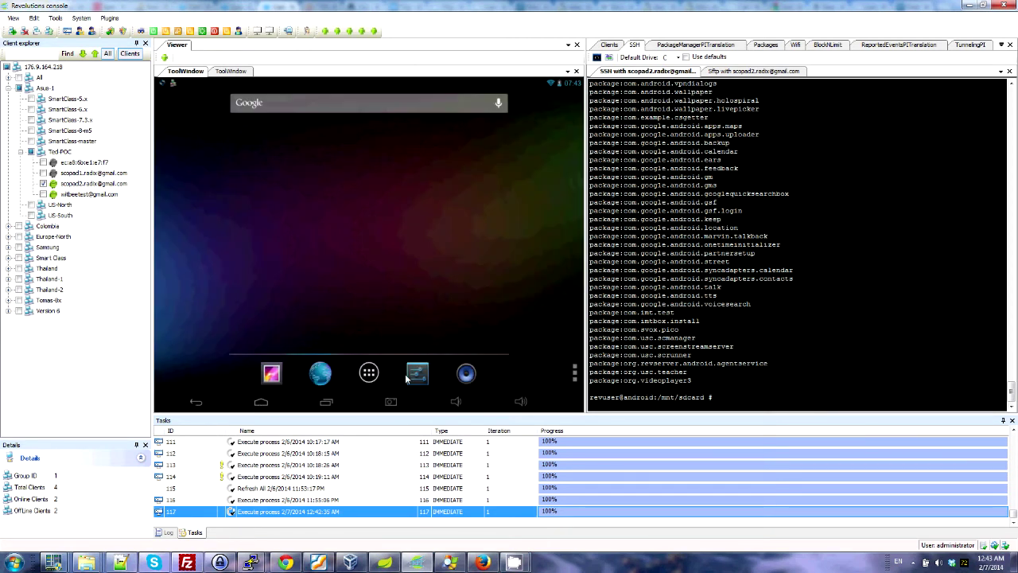
Step: Switch to the second tablet's screen and open its Settings app
click(233, 72)
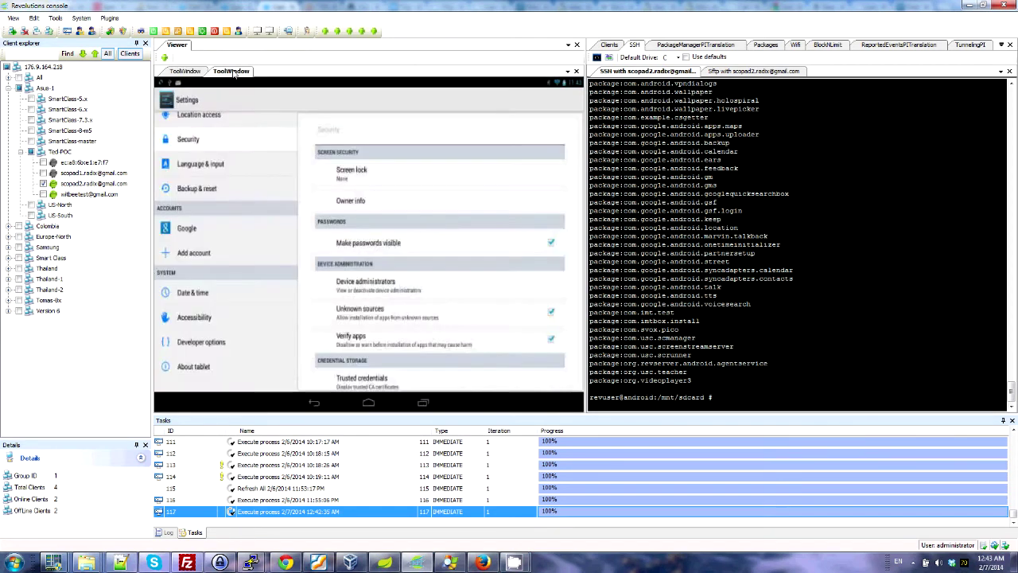
click(323, 403)
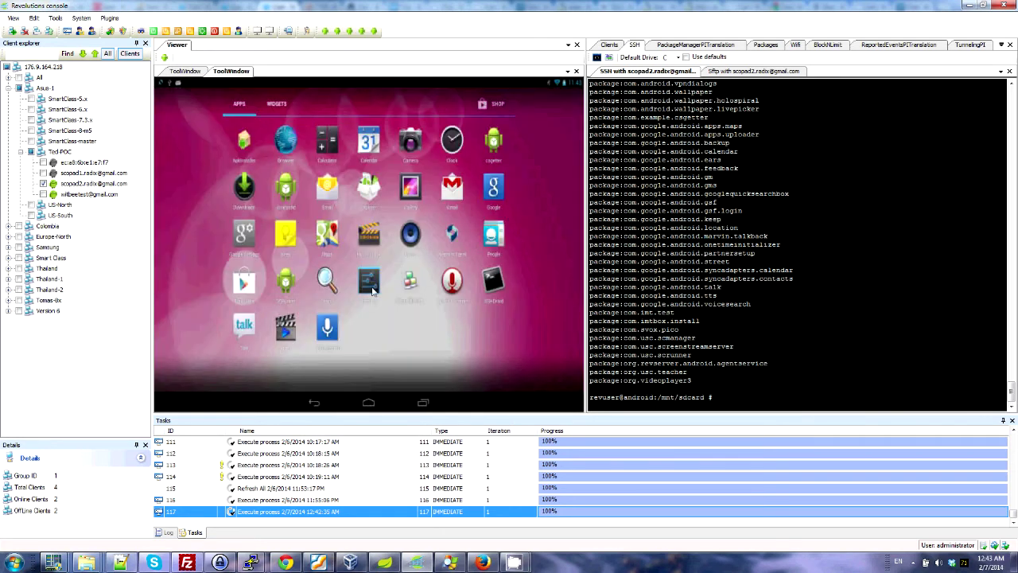
click(370, 288)
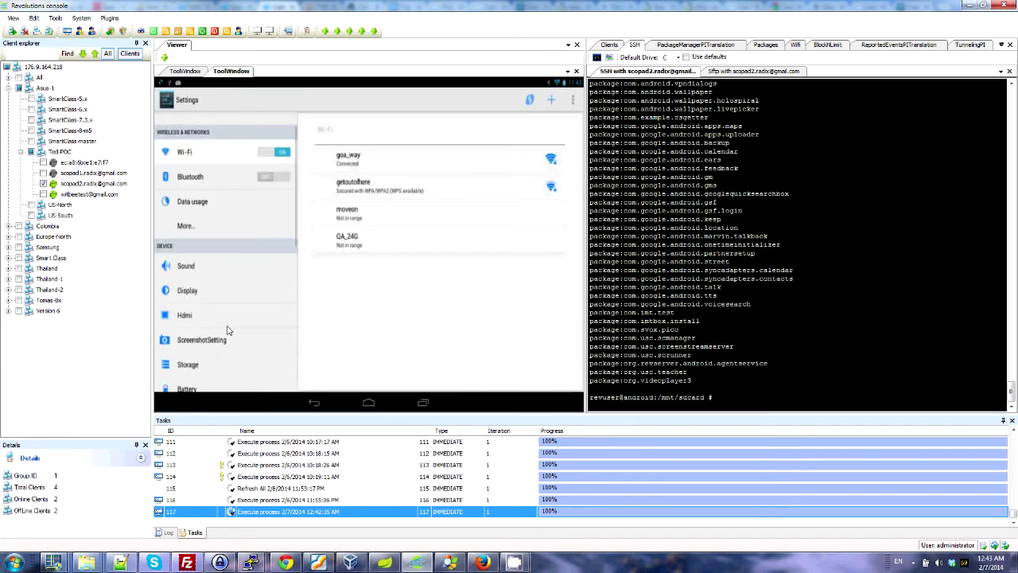
scroll(239, 310, down, 4)
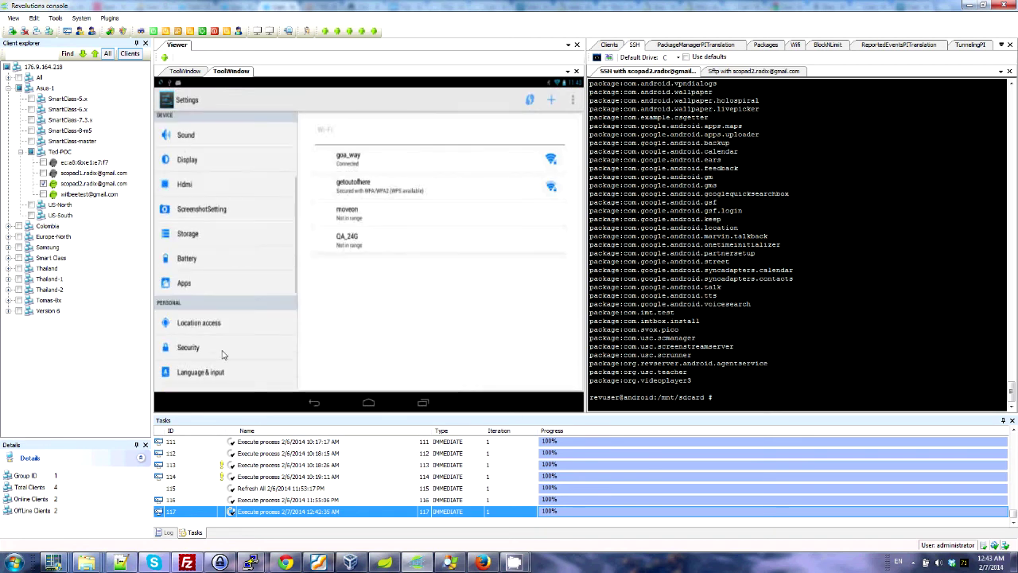
scroll(224, 203, down, 4)
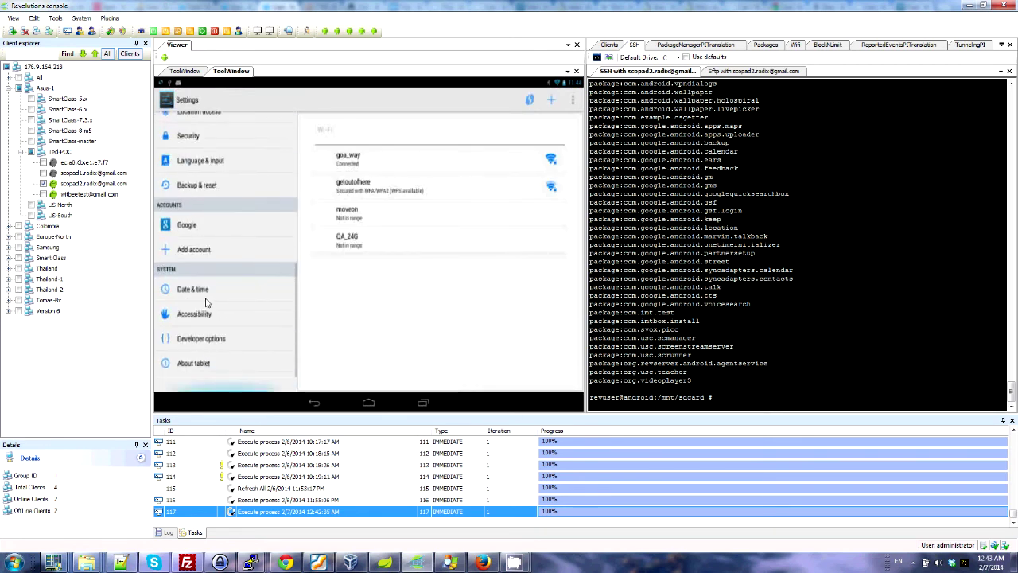
Step: Look at Backup & reset and Add account, then open the About tablet page
click(206, 190)
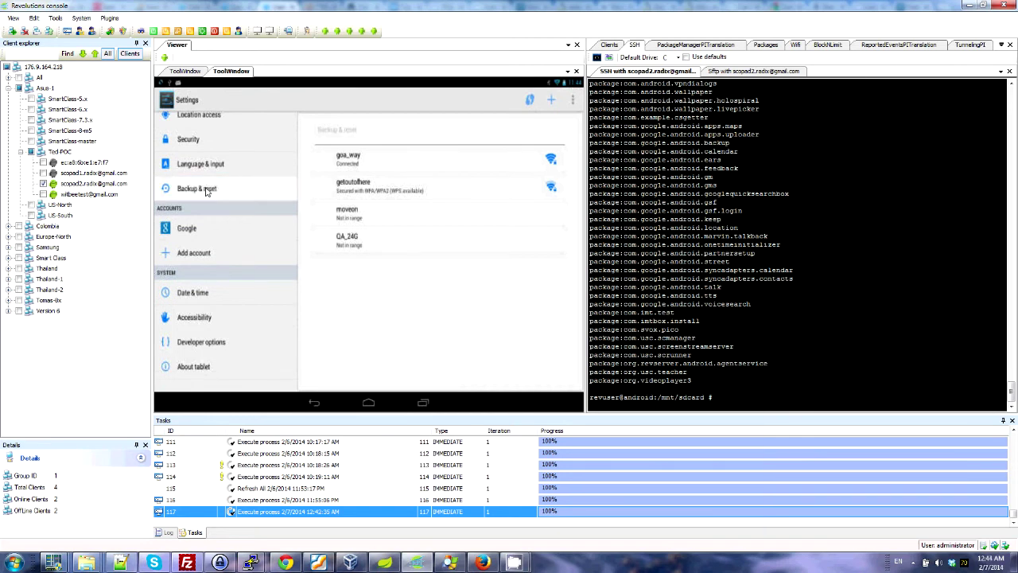
click(194, 253)
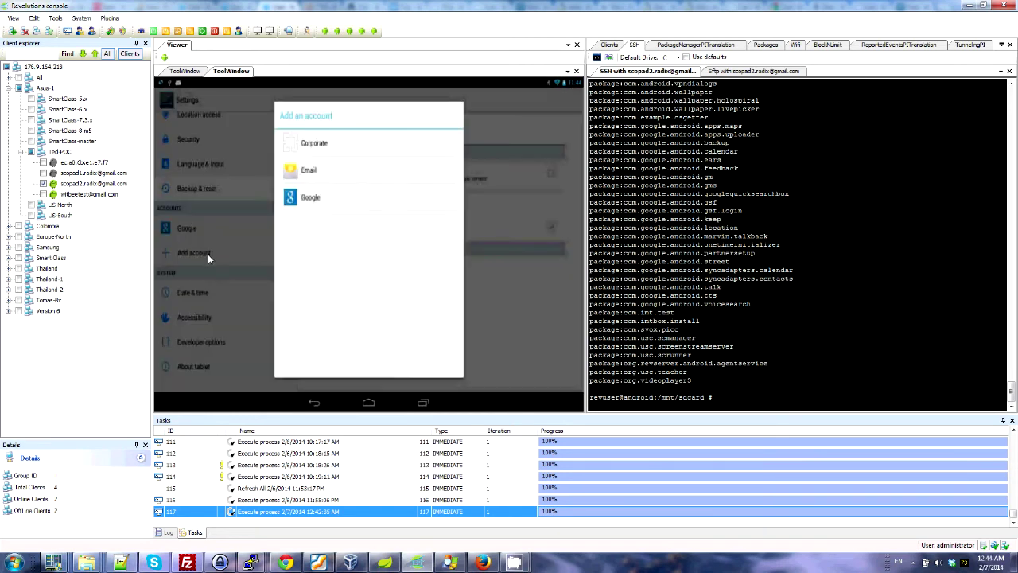
click(234, 374)
click(205, 368)
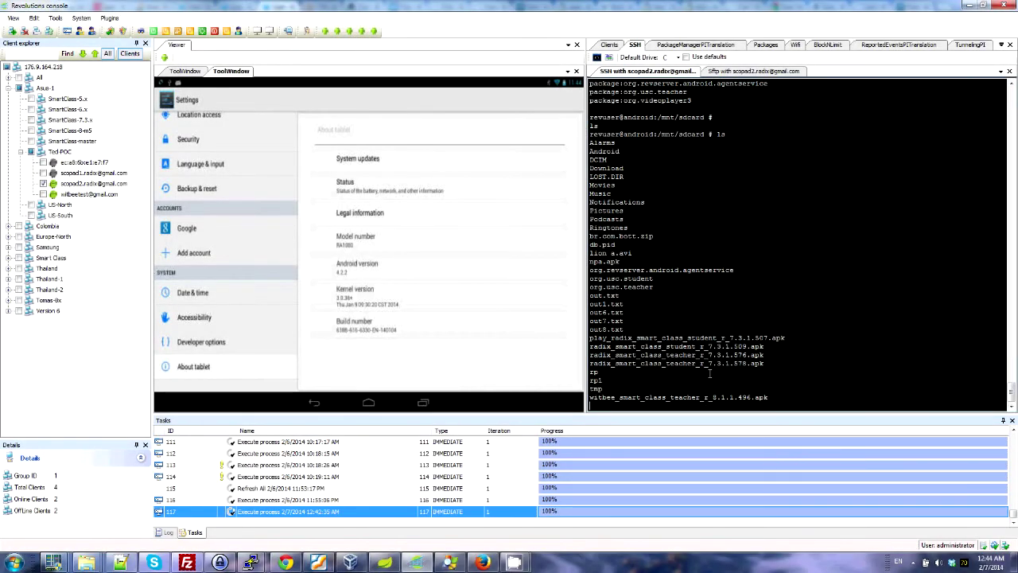
Step: Run 'top -m 10 -n 1' and 'pm list packages' in the SSH console, then open the file browser
text(top)
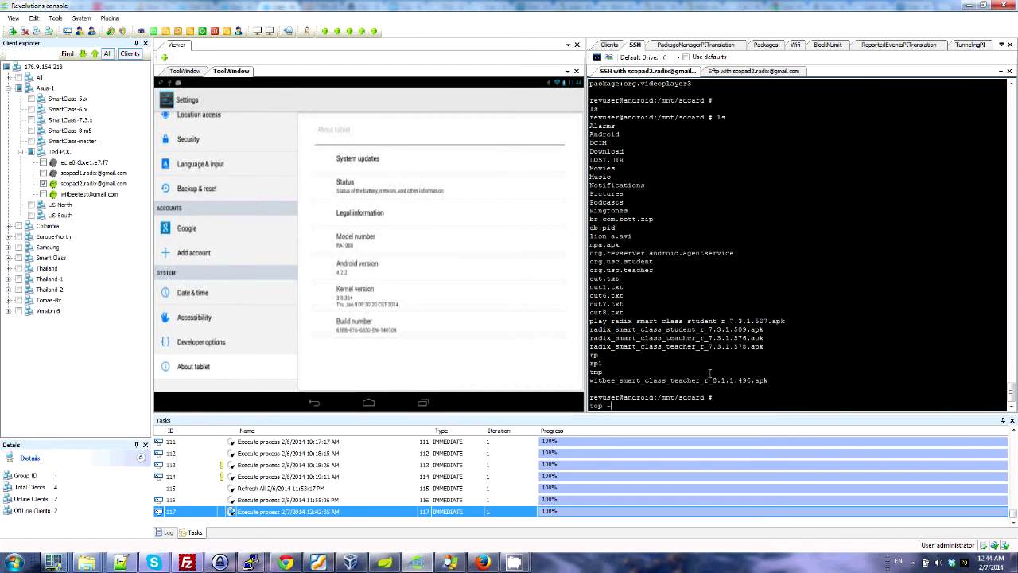
text( -m 10 -n 1)
key(Return)
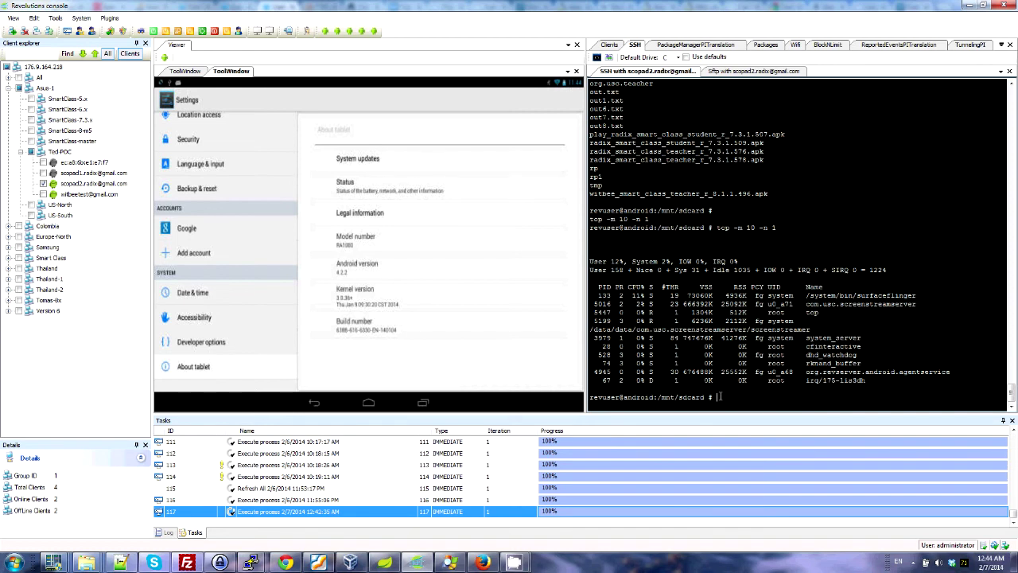
text(pm list packages)
key(Return)
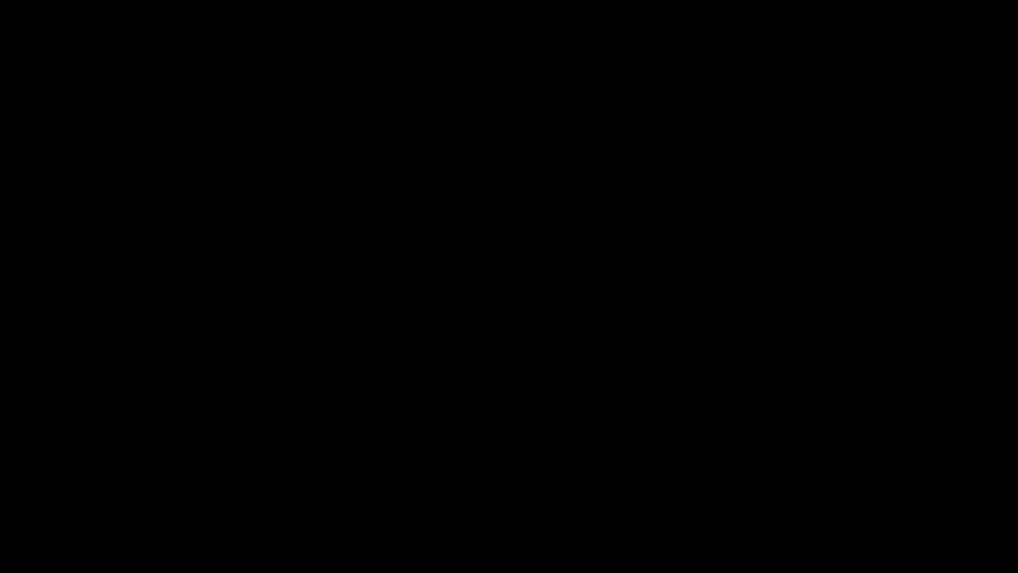
click(760, 72)
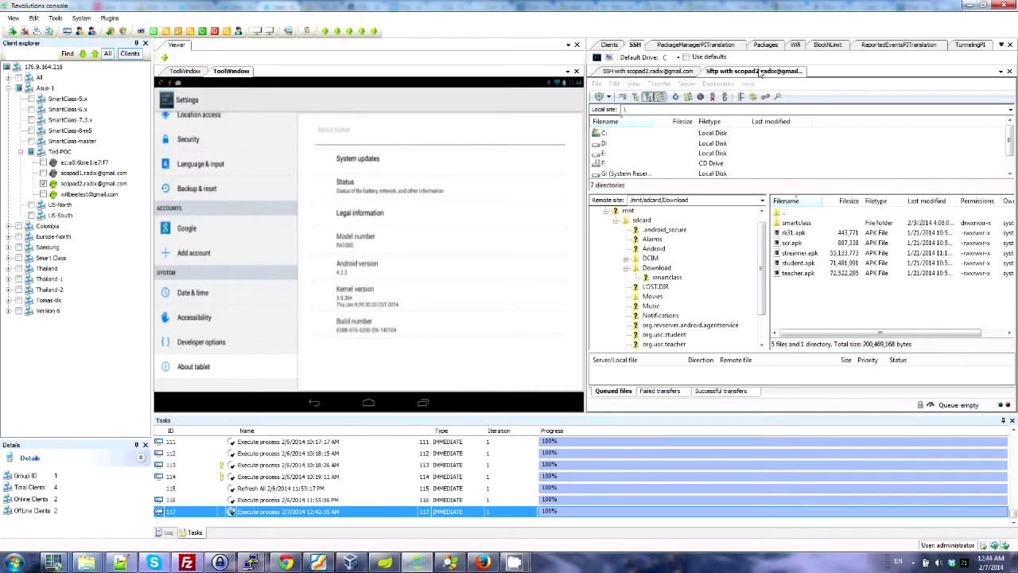
Step: Browse the smartclass and DCIM sdcard folders, then show the saved Wi-Fi networks
click(667, 277)
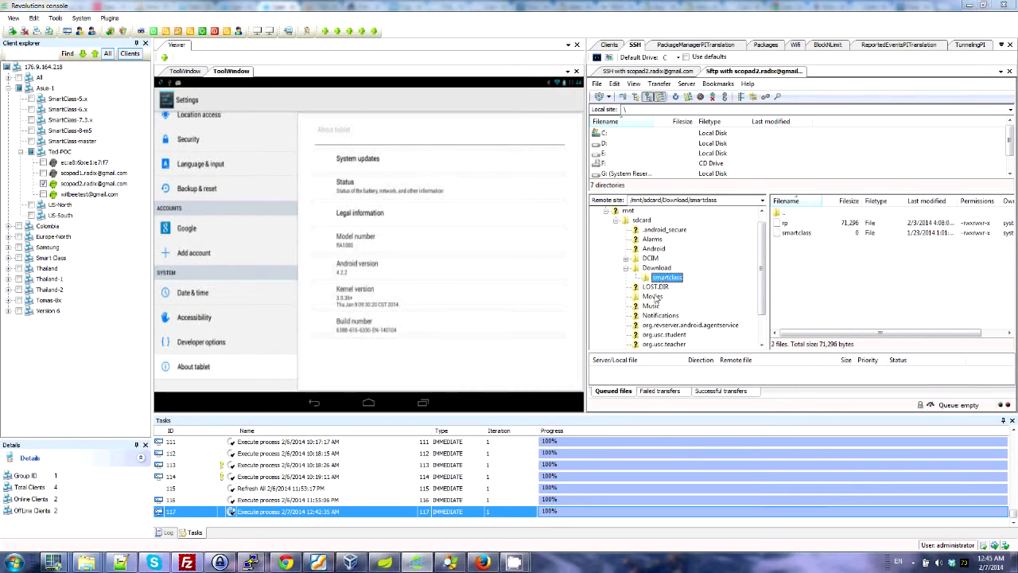
click(653, 297)
click(646, 261)
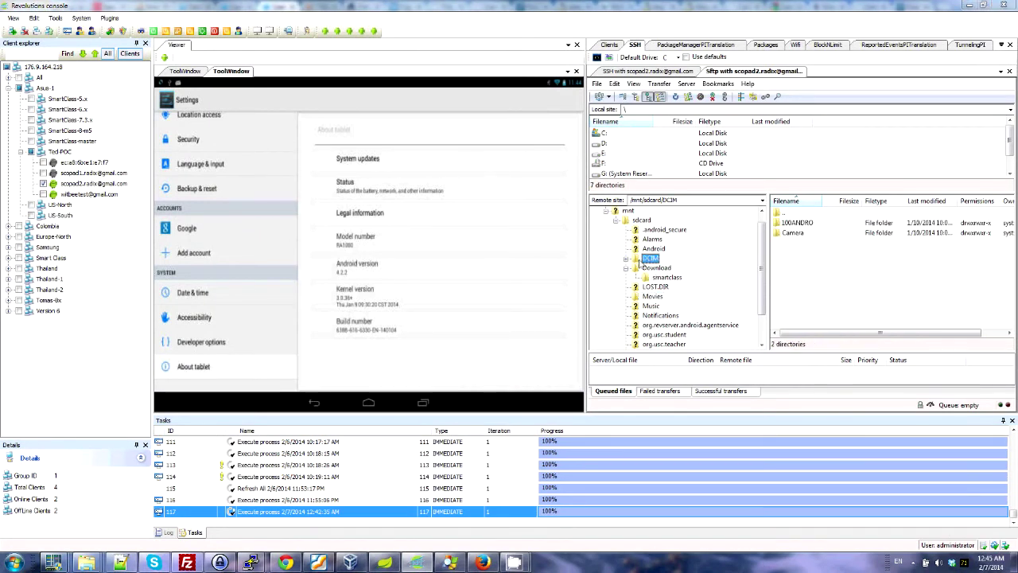
mouse_move(761, 257)
mouse_down()
mouse_move(762, 274)
mouse_move(765, 244)
mouse_up()
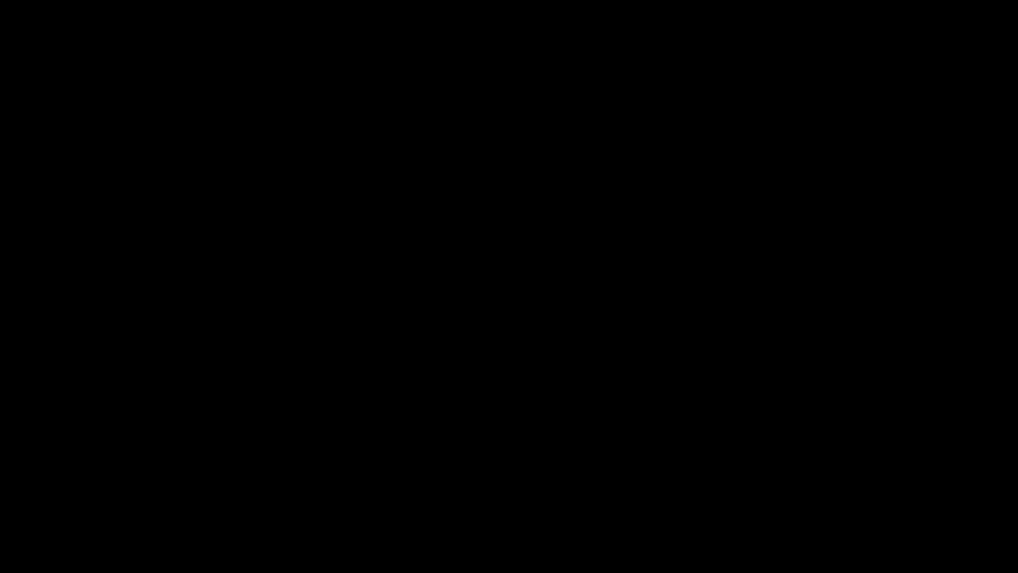
click(795, 45)
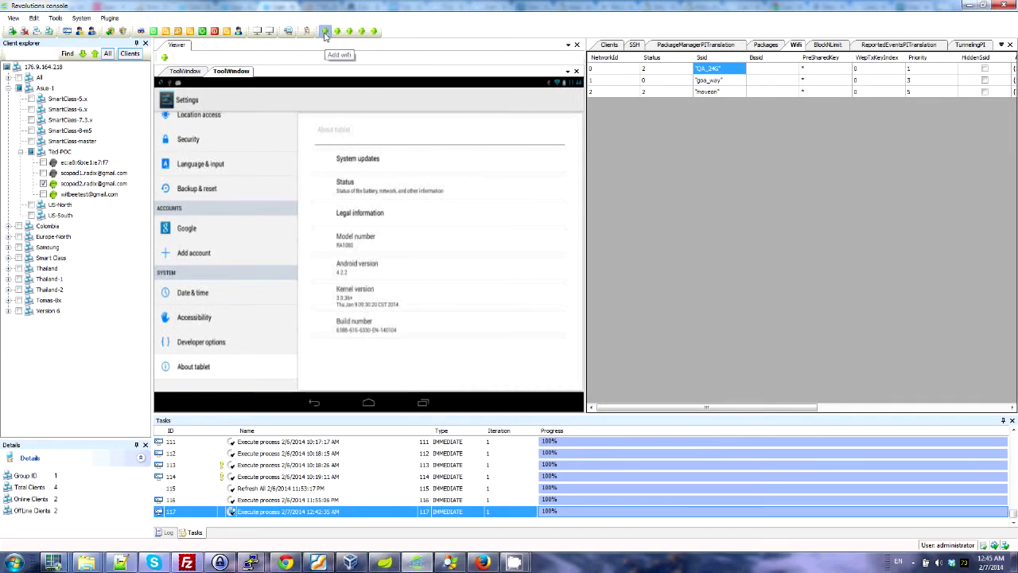
Step: Start adding a Wi-Fi network and review its client list, then cancel without saving
click(324, 31)
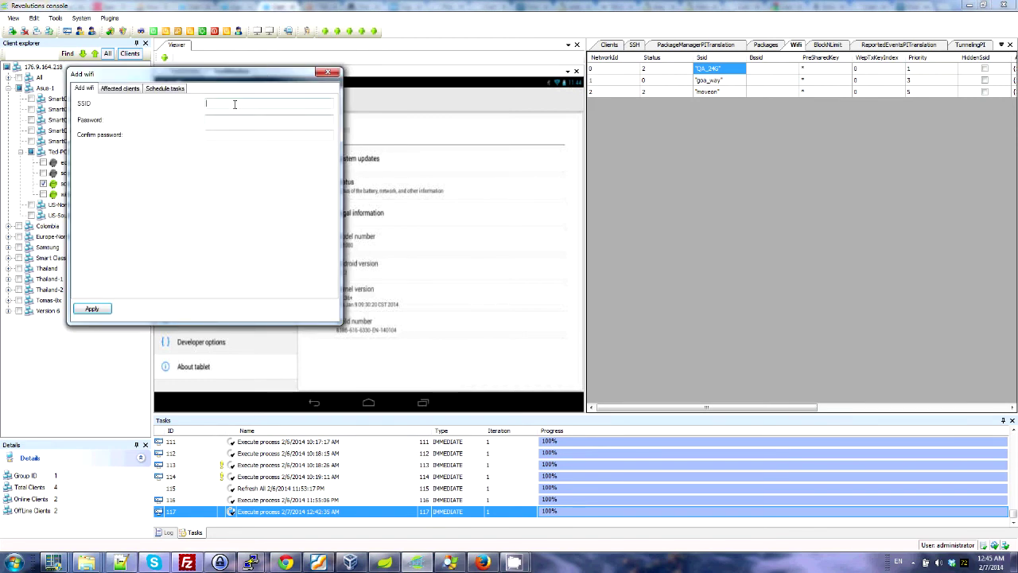
click(232, 119)
click(231, 135)
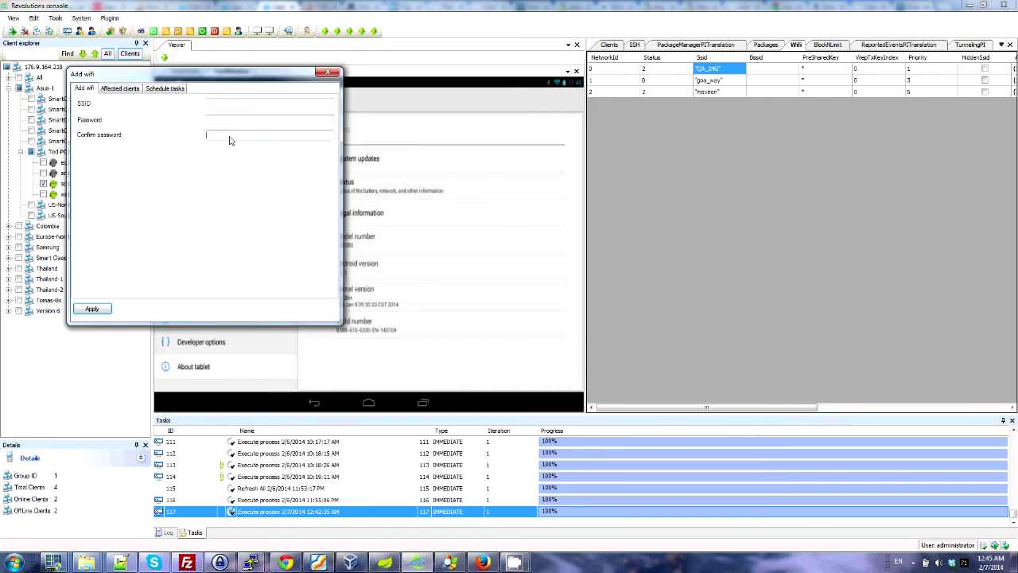
click(128, 91)
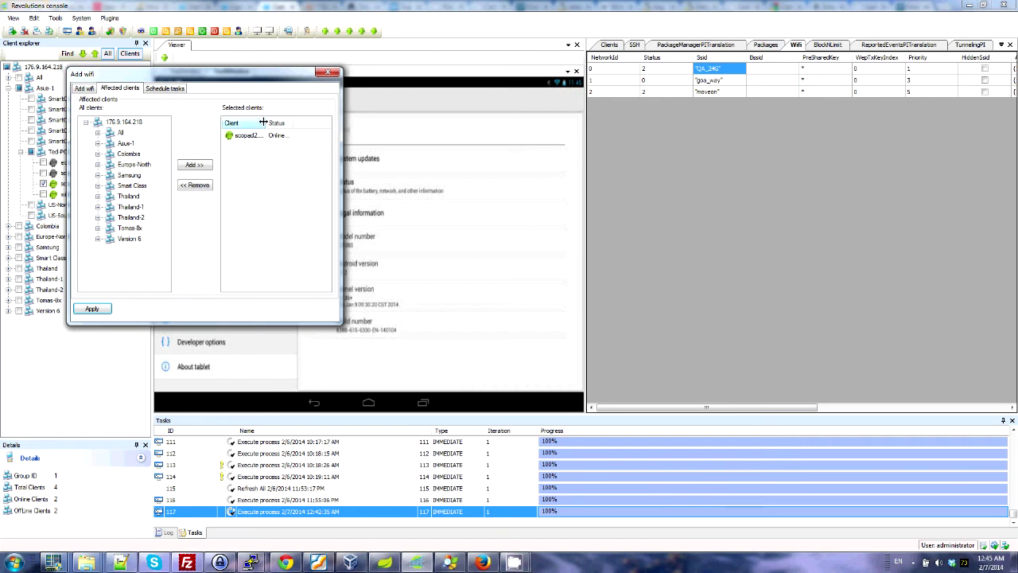
drag(262, 123, 272, 122)
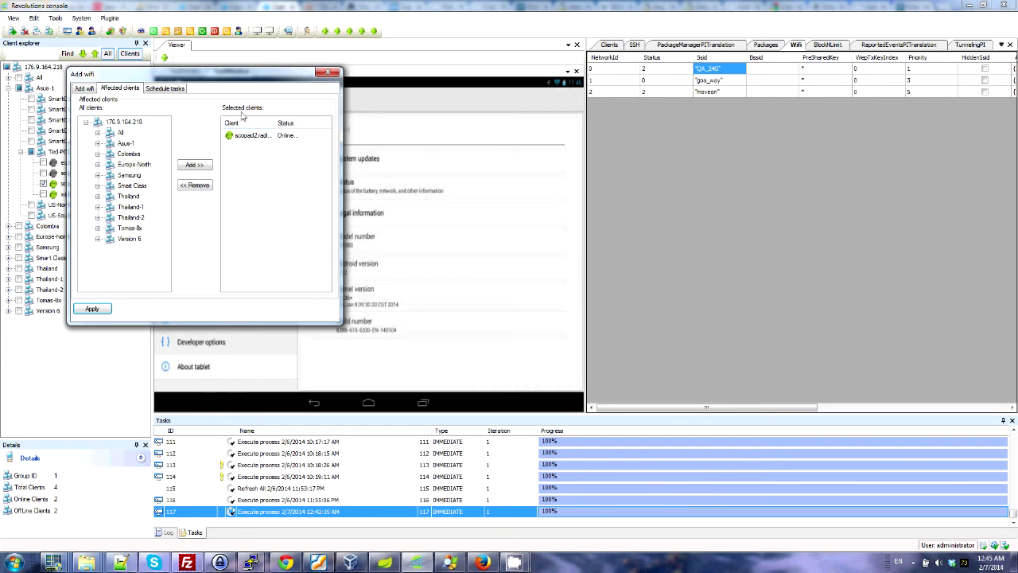
click(328, 73)
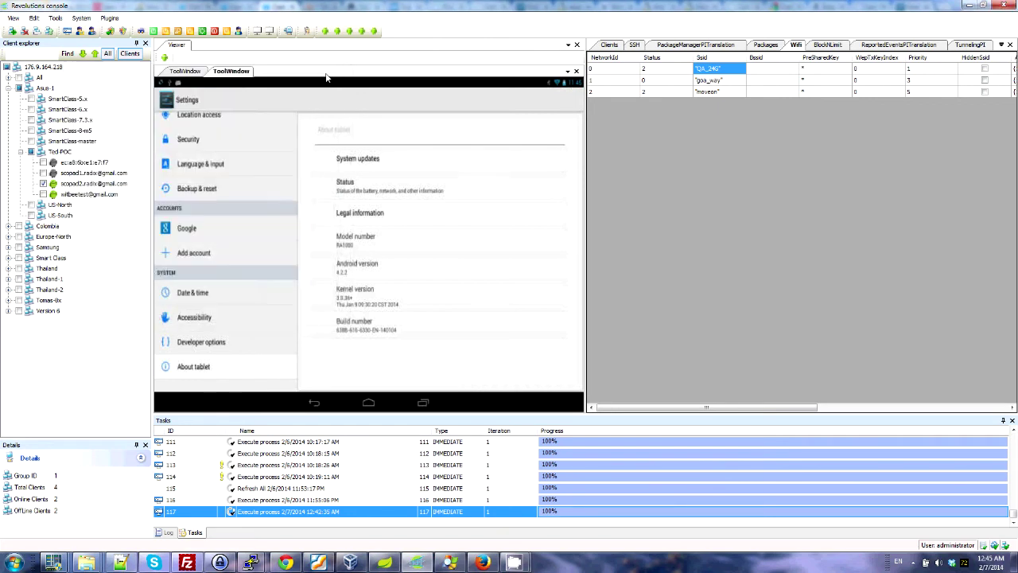
Step: Check the known-network SSID list in Connect wifi, close it, and pick a package row
click(350, 32)
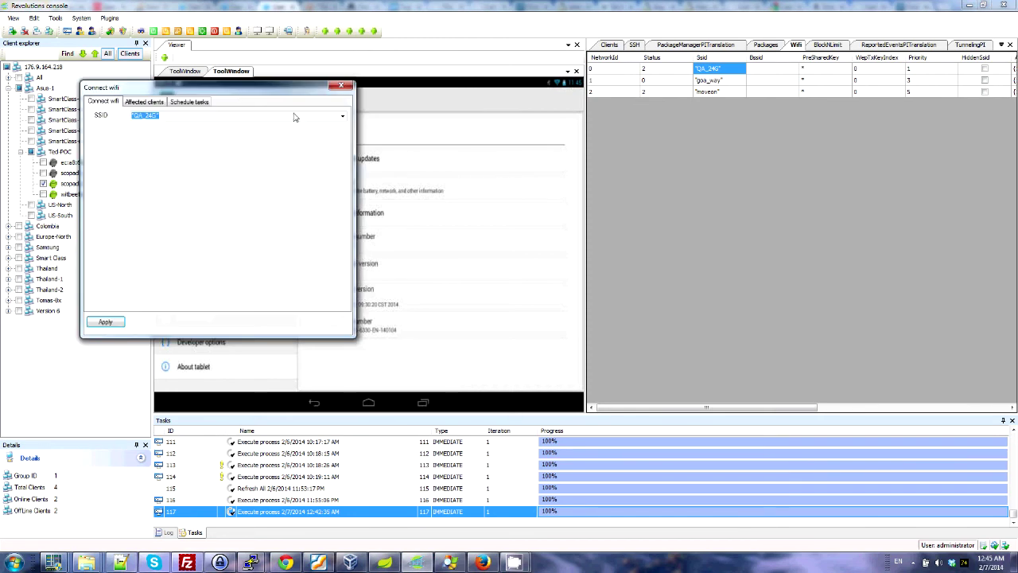
click(342, 116)
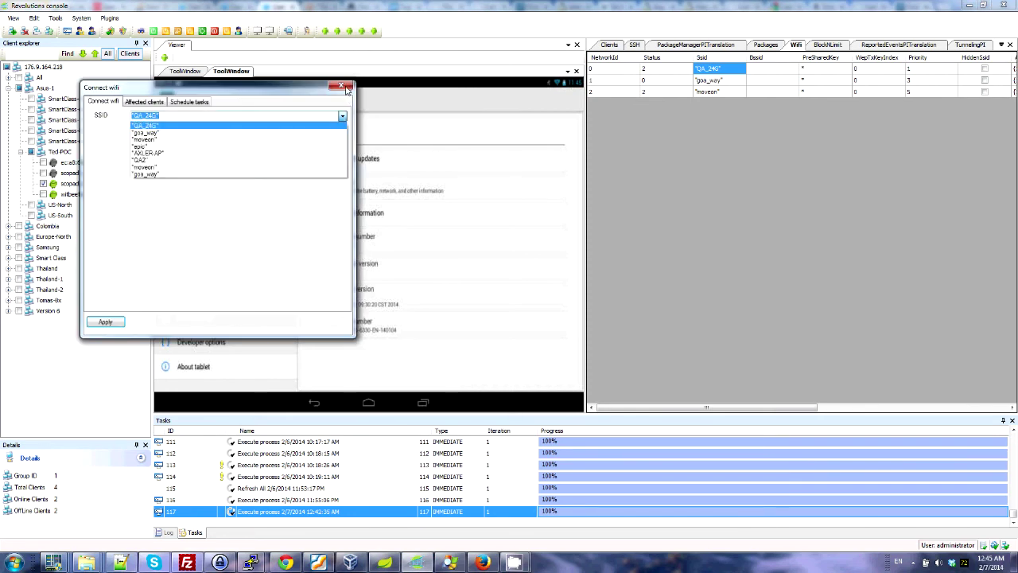
click(345, 88)
click(345, 87)
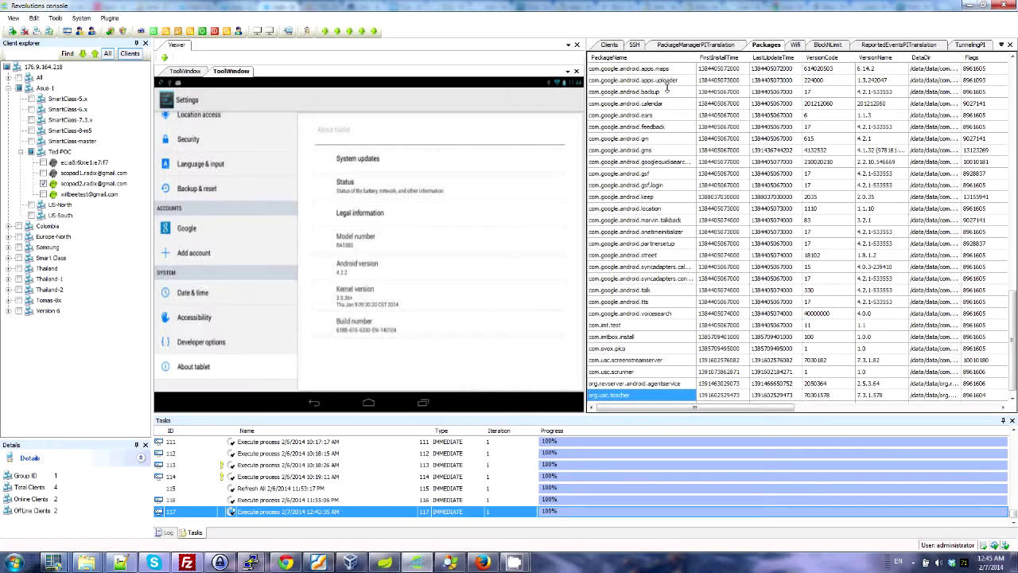
click(666, 92)
Step: Find 'teacher' in the package table and confirm org.usc.teacher's version is 7.3.1.578
key(ctrl+f)
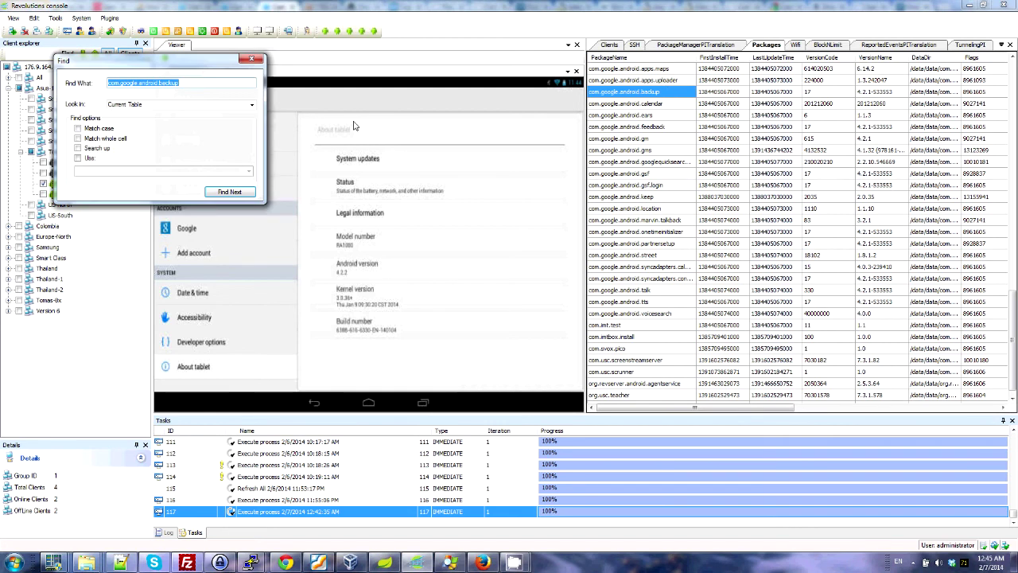
text(teacher)
key(Return)
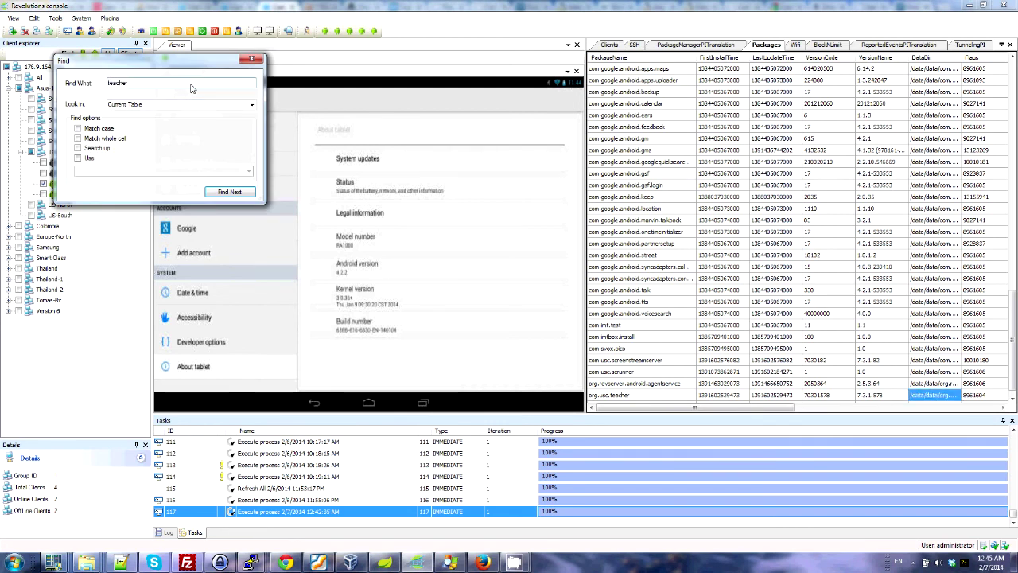
click(609, 402)
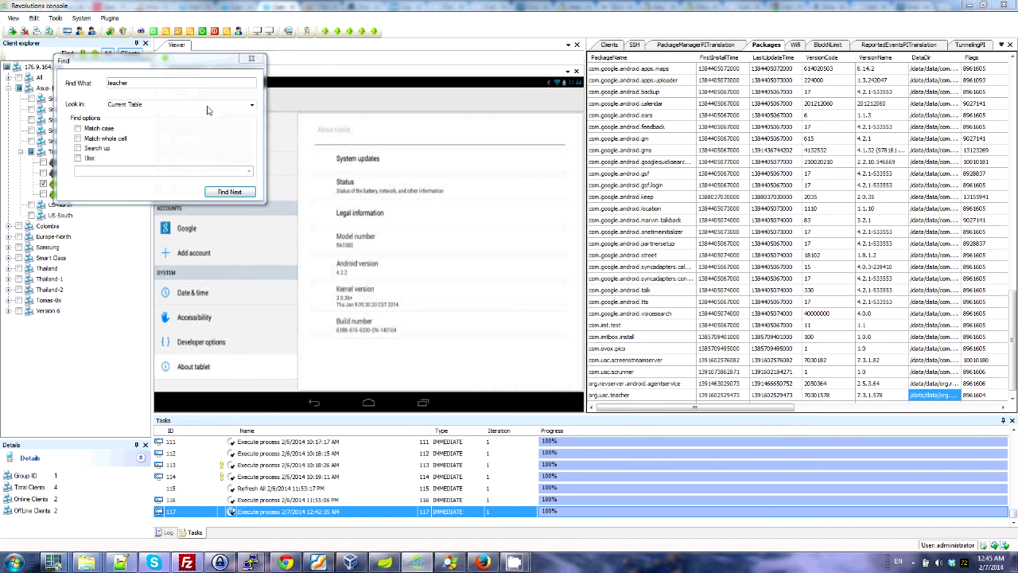
click(251, 58)
click(668, 396)
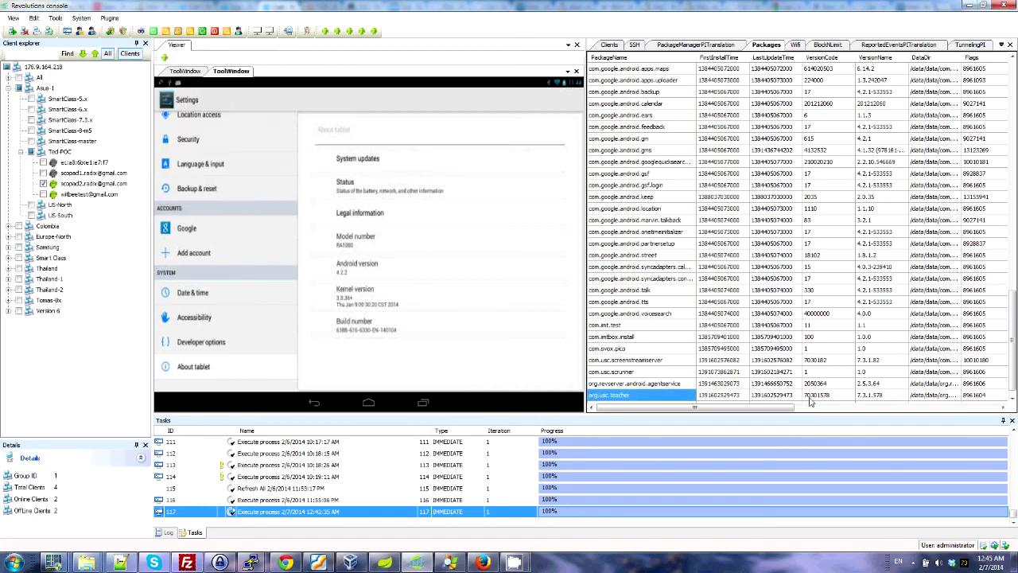
click(870, 395)
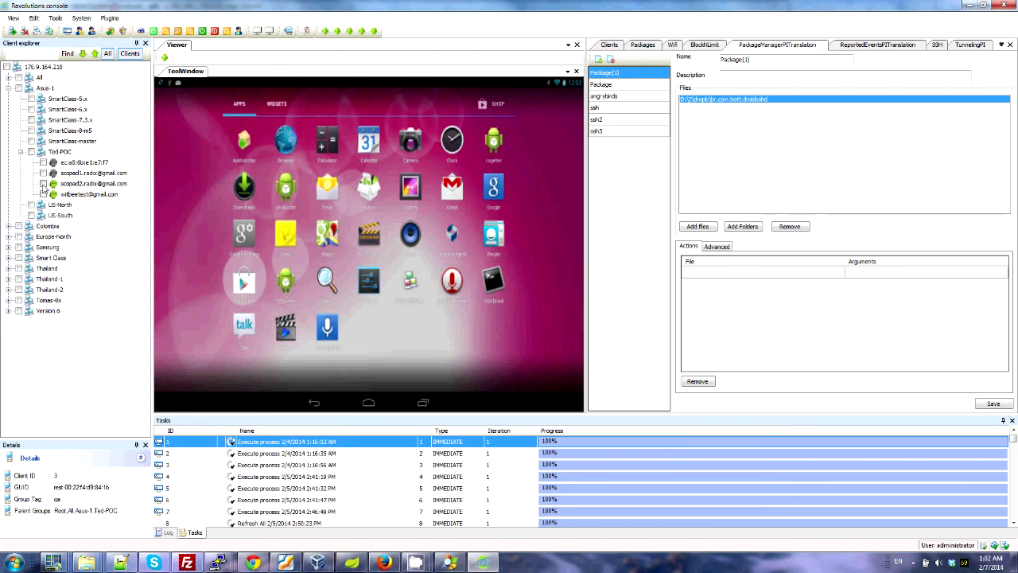
Step: Install the angrybirds package on the tablet client and confirm the installation
click(43, 183)
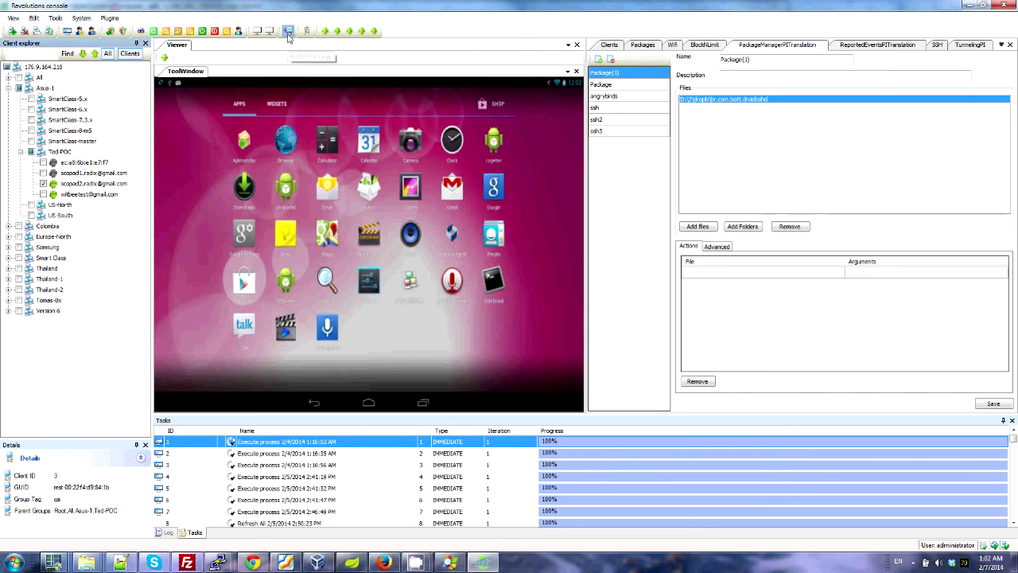
click(289, 31)
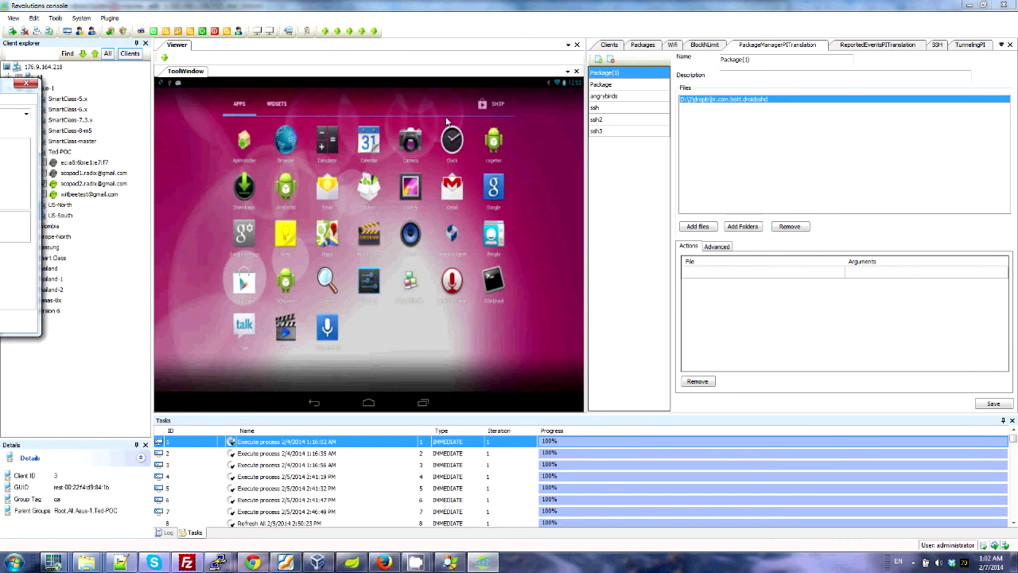
click(492, 146)
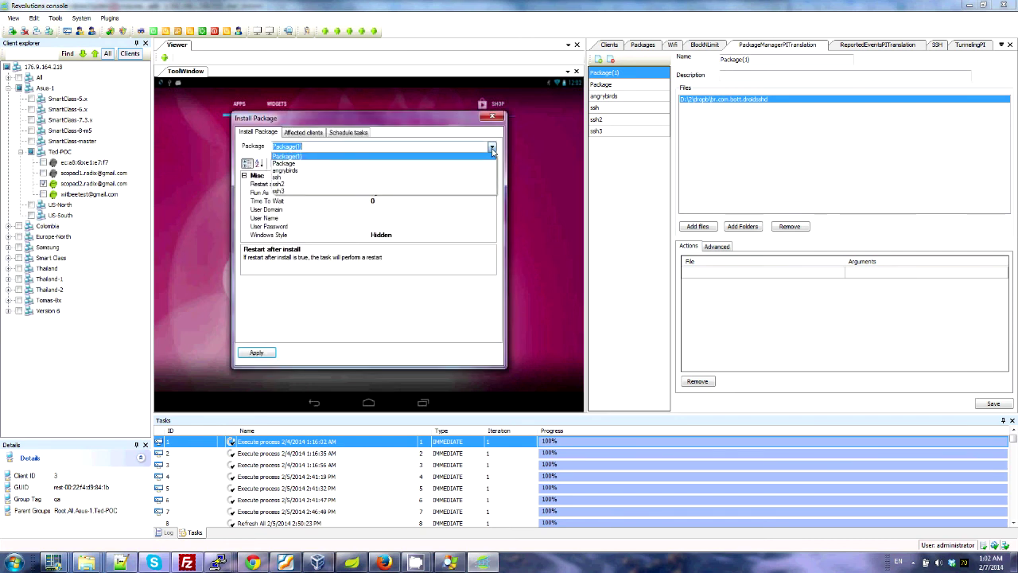
click(322, 171)
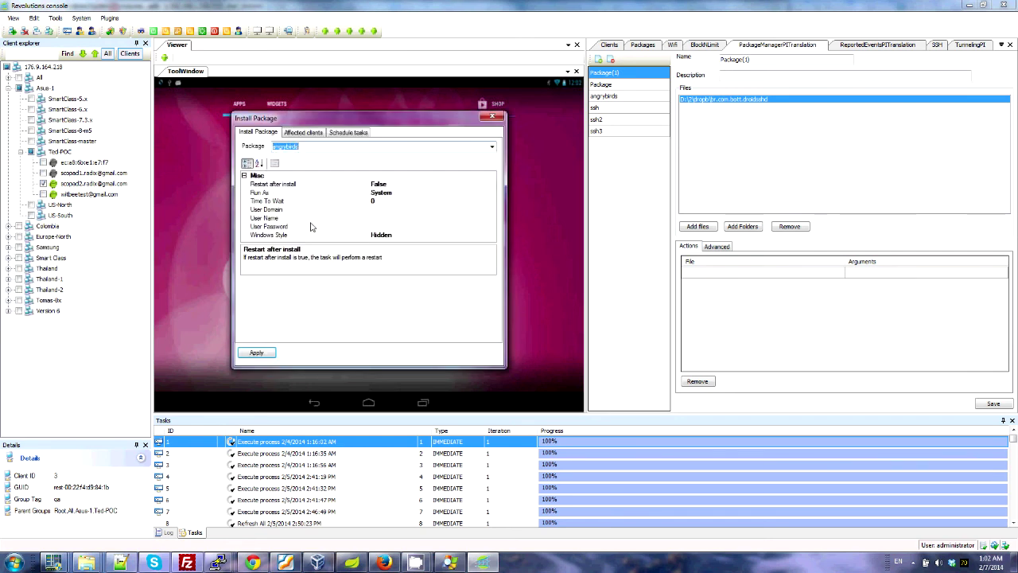
click(256, 352)
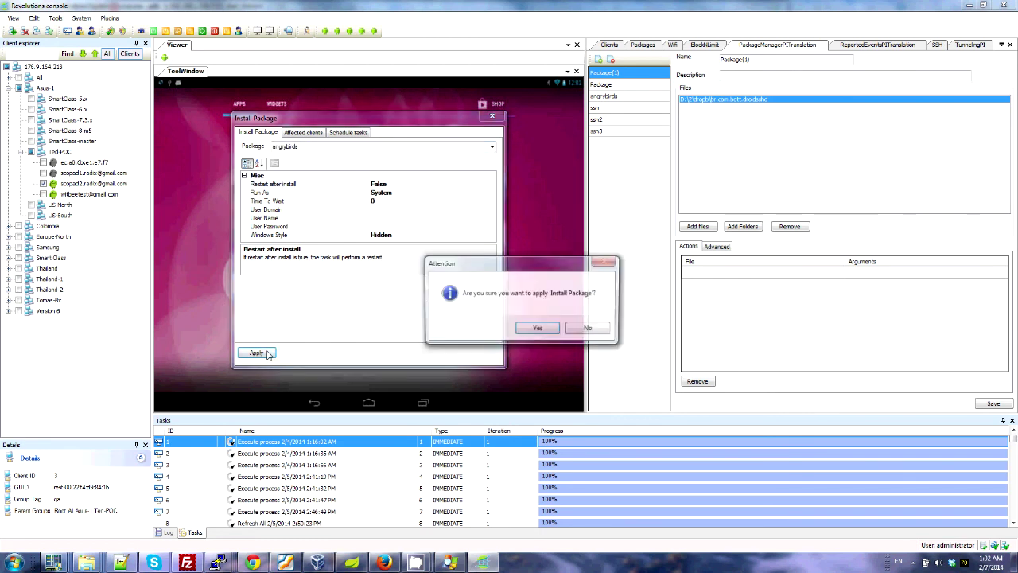
click(537, 330)
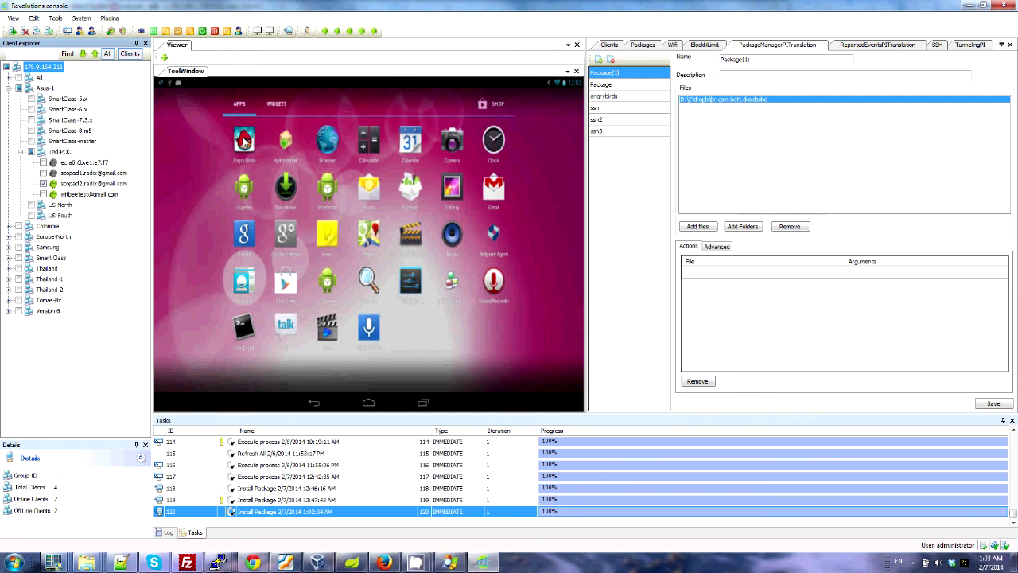
Step: Start Angry Birds from the tablet's app drawer
click(243, 142)
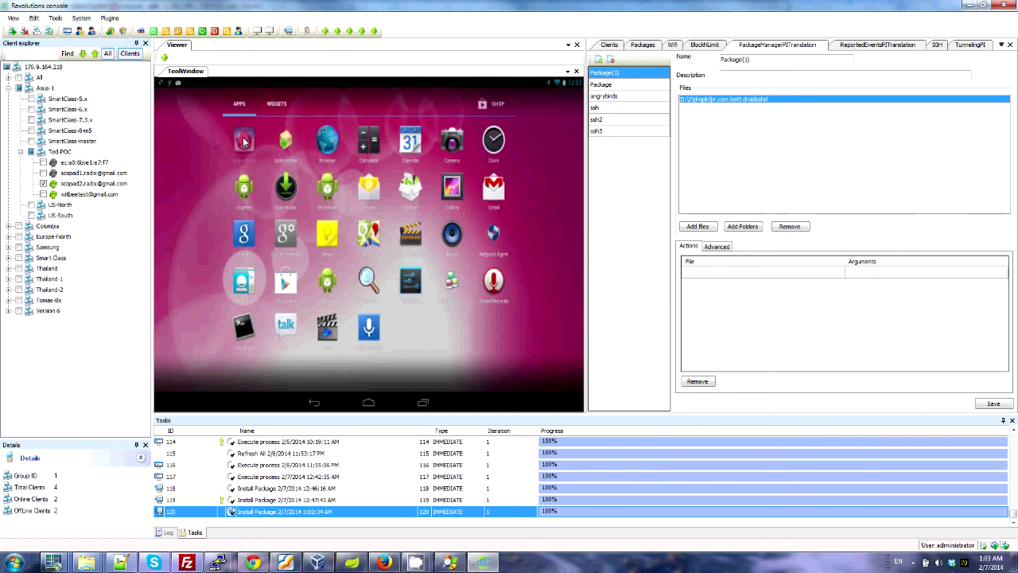